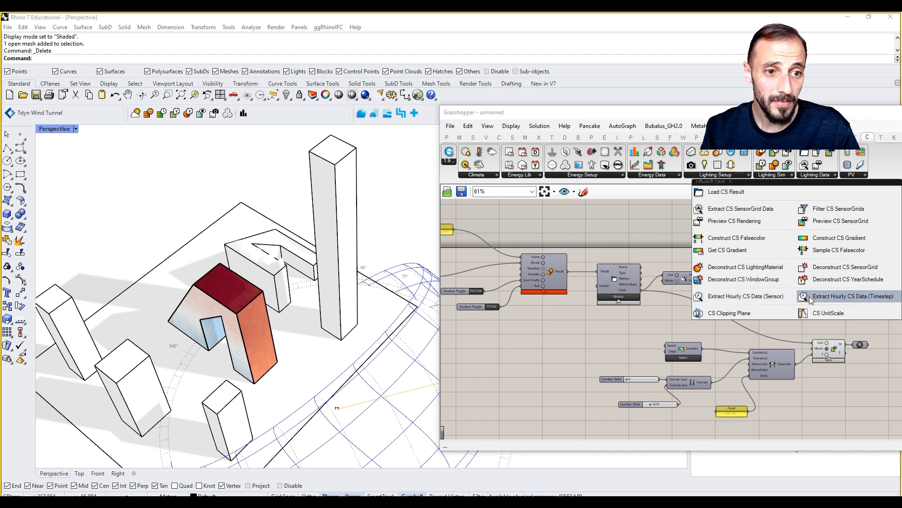
Add an Extract Hourly CS Data (Timestep) component and feed the loaded result's Grids output into its Grid input.
{"action": "left_click", "coordinate": [809, 296]}
{"action": "left_click", "coordinate": [756, 308]}
{"action": "scroll", "coordinate": [745, 312], "scroll_direction": "up", "scroll_amount": 3}
{"action": "left_click_drag", "start_coordinate": [745, 312], "coordinate": [632, 334]}
{"action": "left_click_drag", "start_coordinate": [574, 261], "coordinate": [626, 312]}
{"action": "scroll", "coordinate": [628, 314], "scroll_direction": "up", "scroll_amount": 2}
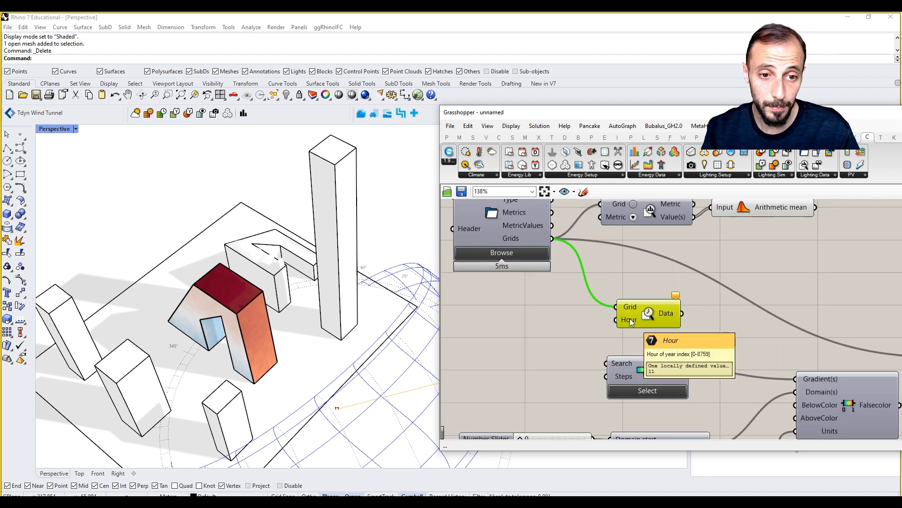
{"action": "mouse_move", "coordinate": [675, 296]}
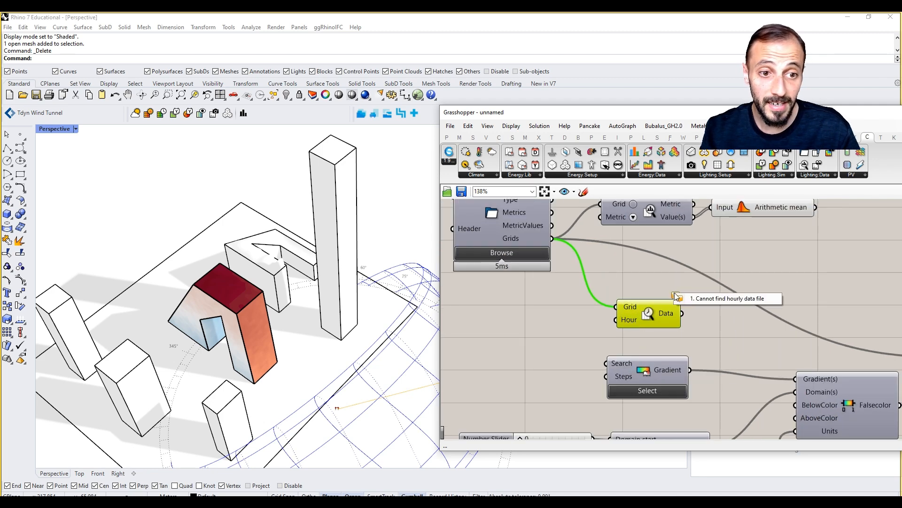
{"action": "scroll", "coordinate": [658, 281], "scroll_direction": "down", "scroll_amount": 5}
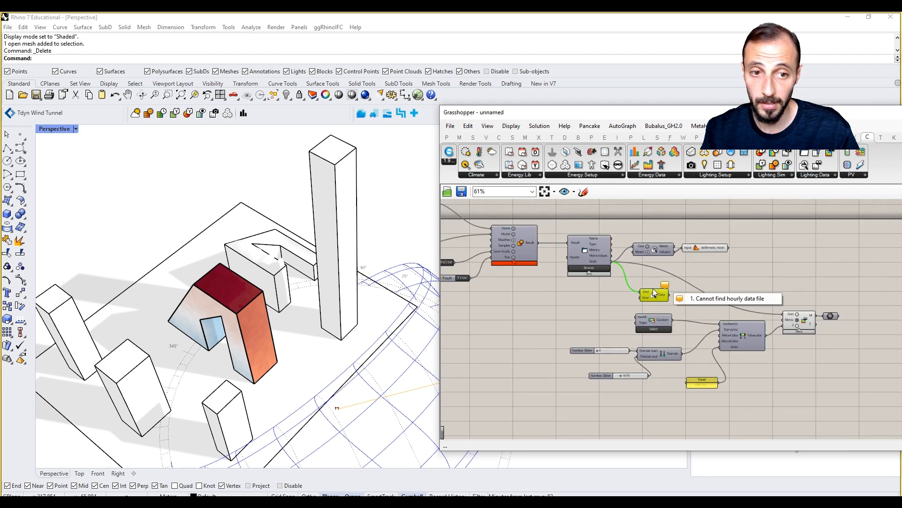
Group the gradient, domain, falsecolor, units and preview components, and delete the hourly extraction component above them.
{"action": "left_click_drag", "start_coordinate": [867, 298], "coordinate": [559, 400]}
{"action": "key", "text": "ctrl+g"}
{"action": "left_click", "coordinate": [664, 301]}
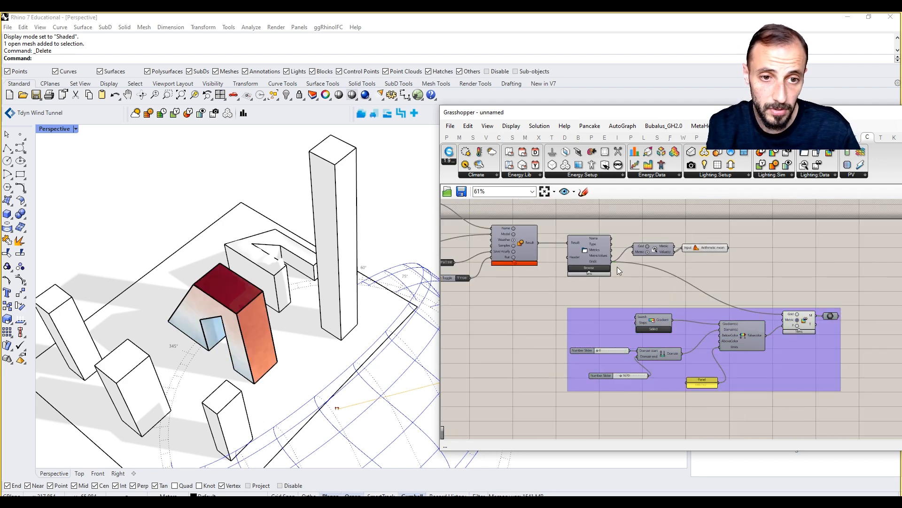
Set the Boolean Toggle feeding the simulation's Save Hourly input to True.
{"action": "scroll", "coordinate": [512, 267], "scroll_direction": "up", "scroll_amount": 3}
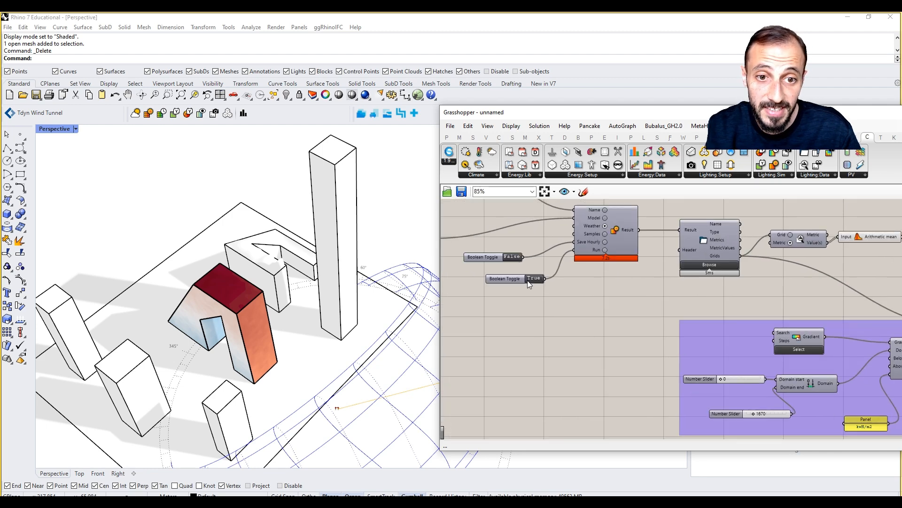
{"action": "double_click", "coordinate": [513, 257]}
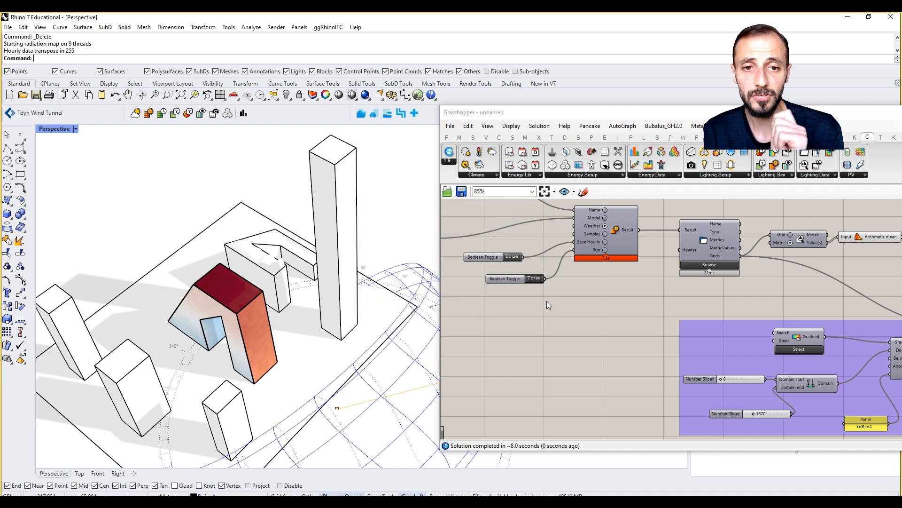
Place an Extract Hourly CS Data (Timestep) component below the purple group and connect the result's Grids output to its Grid input.
{"action": "right_click_drag", "start_coordinate": [730, 279], "coordinate": [593, 270]}
{"action": "left_click_drag", "start_coordinate": [734, 323], "coordinate": [622, 407]}
{"action": "left_click", "coordinate": [823, 175]}
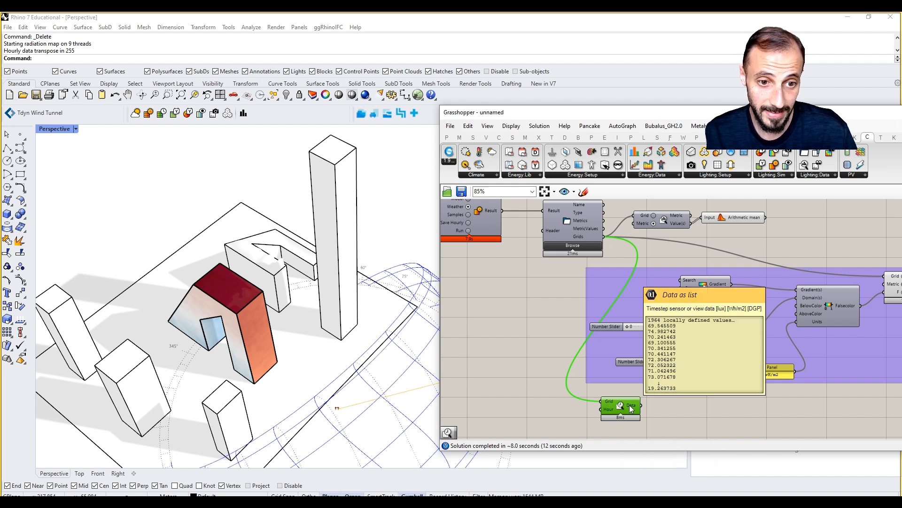
{"action": "right_click_drag", "start_coordinate": [646, 404], "coordinate": [578, 368]}
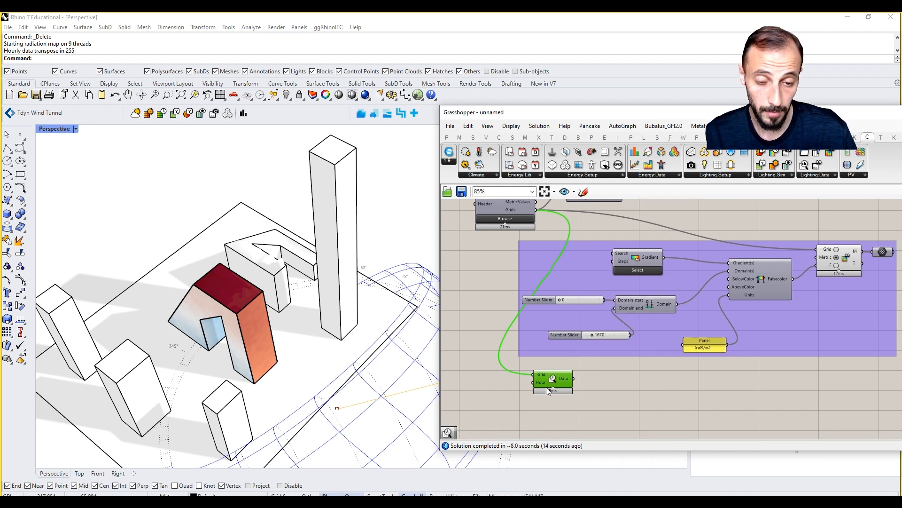
{"action": "left_click_drag", "start_coordinate": [553, 378], "coordinate": [565, 392]}
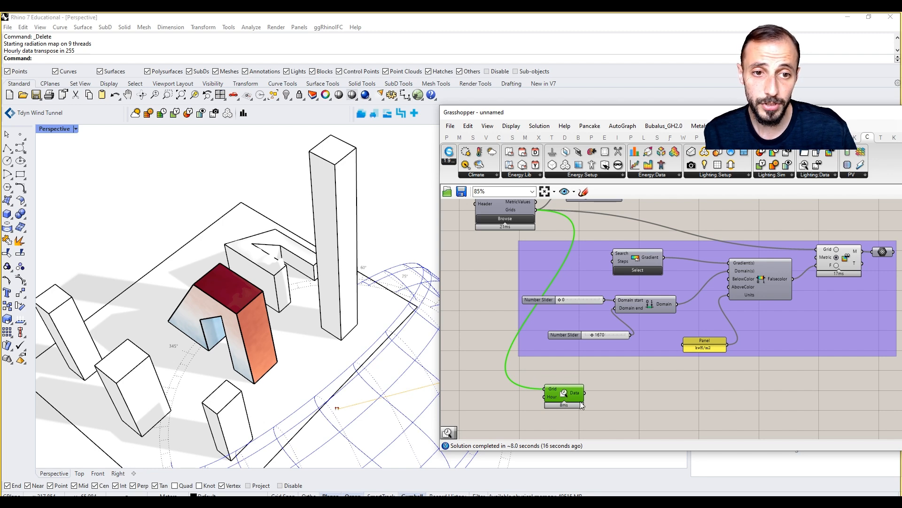
{"action": "right_click_drag", "start_coordinate": [521, 371], "coordinate": [537, 370]}
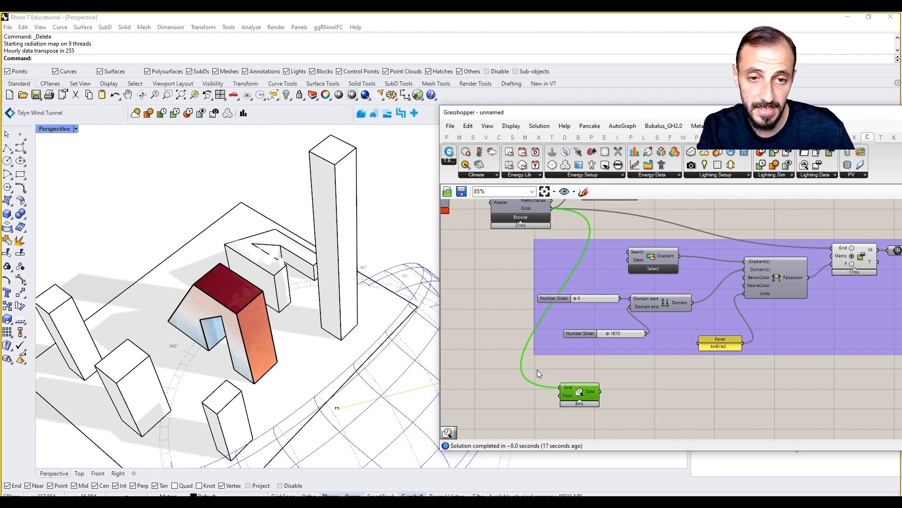
Add an Hour Of Year component beside the hourly data extraction component, on its input side.
{"action": "left_click", "coordinate": [488, 176]}
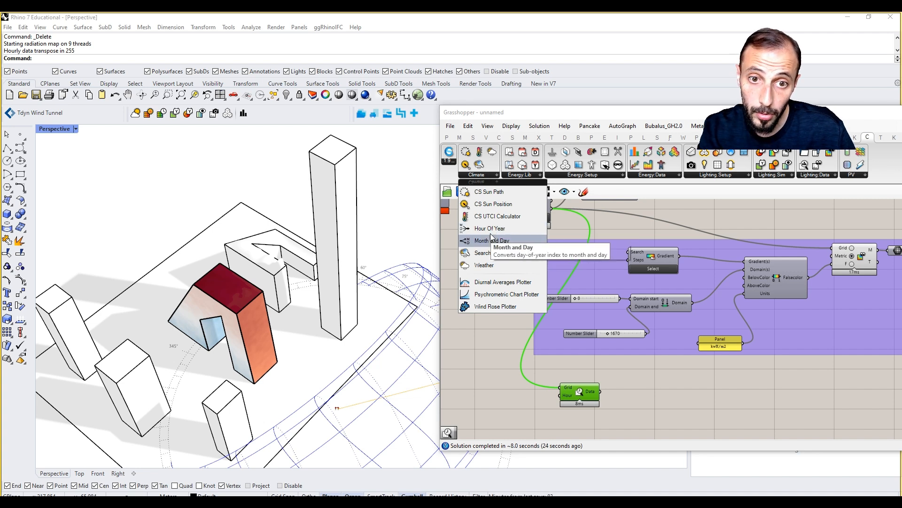
{"action": "left_click_drag", "start_coordinate": [489, 230], "coordinate": [506, 355]}
{"action": "right_click_drag", "start_coordinate": [507, 354], "coordinate": [561, 327]}
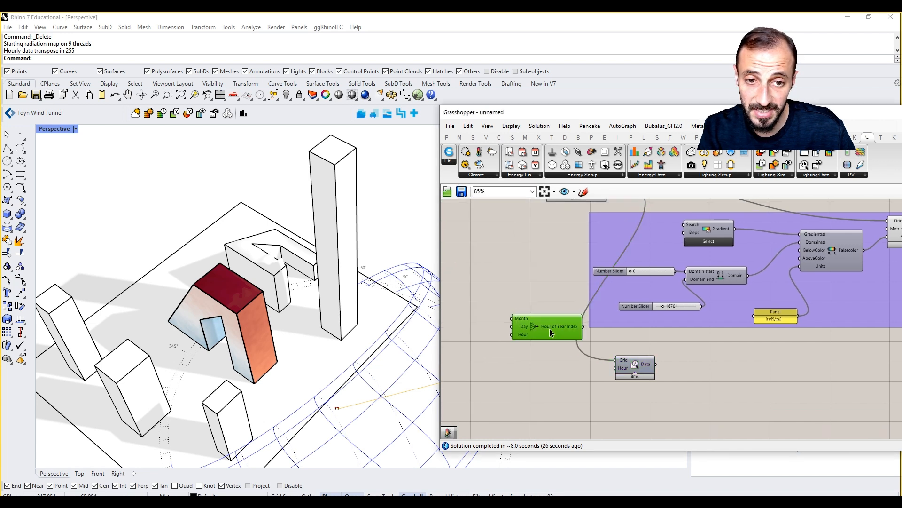
{"action": "left_click_drag", "start_coordinate": [532, 317], "coordinate": [517, 350]}
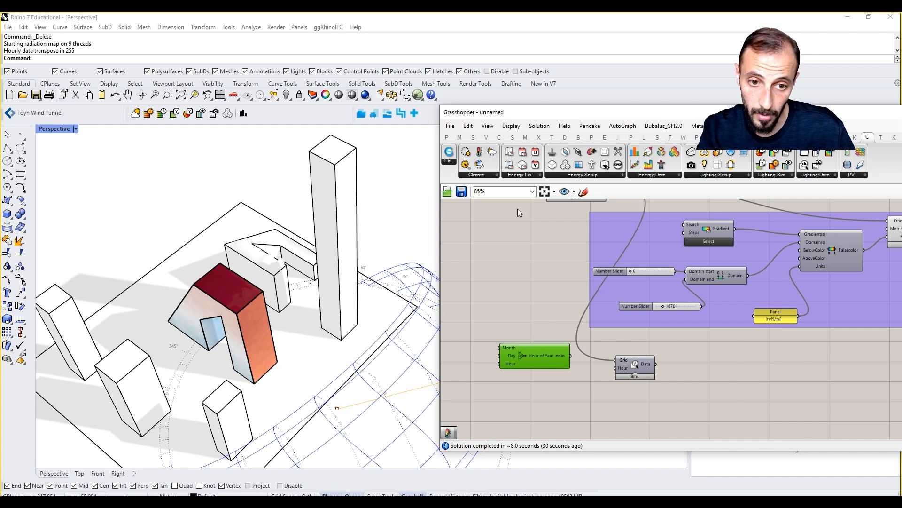
Add a Month and Day component below the Hour Of Year component and examine its input.
{"action": "left_click", "coordinate": [514, 178]}
{"action": "left_click", "coordinate": [489, 244]}
{"action": "left_click", "coordinate": [512, 309]}
{"action": "left_click_drag", "start_coordinate": [514, 305], "coordinate": [547, 399]}
{"action": "scroll", "coordinate": [559, 408], "scroll_direction": "up", "scroll_amount": 4}
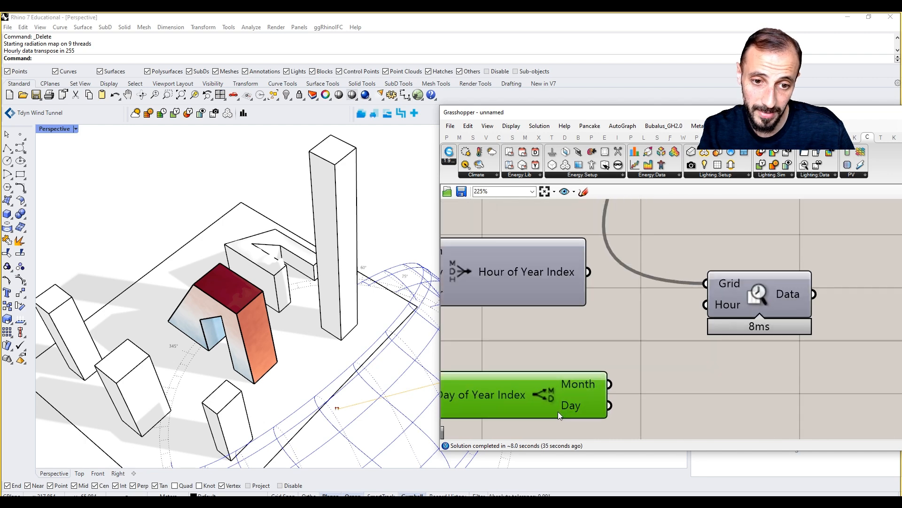
{"action": "scroll", "coordinate": [559, 411], "scroll_direction": "down", "scroll_amount": 3}
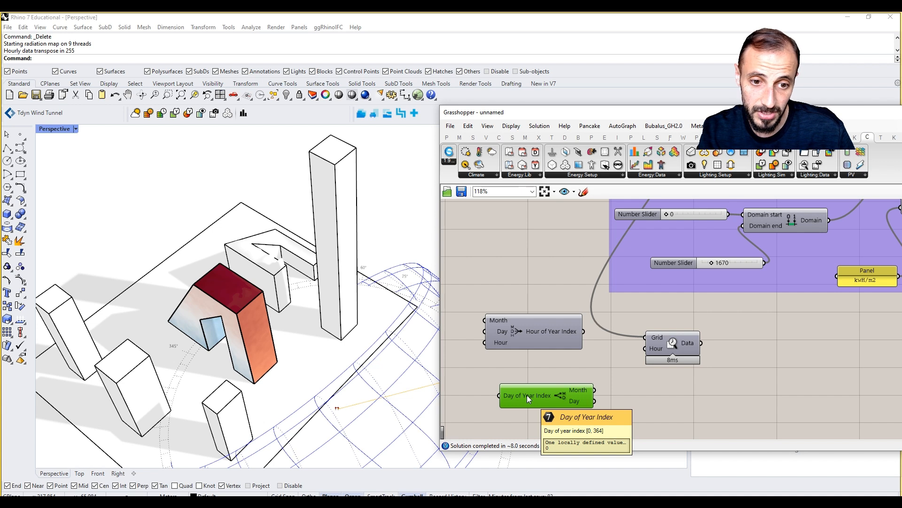
Test the Month and Day component with a number slider of 30 on its Day of Year Index input, and delete both.
{"action": "double_click", "coordinate": [487, 378]}
{"action": "type", "text": "30"}
{"action": "key", "text": "Return"}
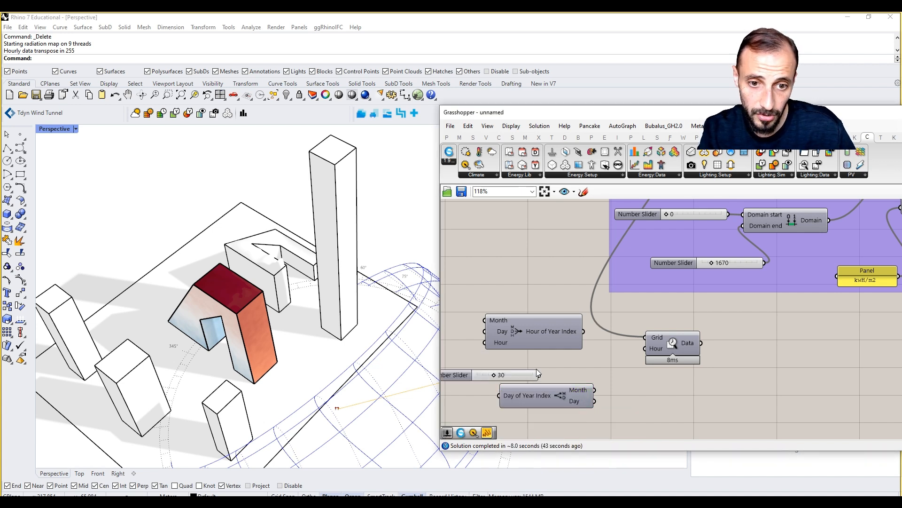
{"action": "left_click_drag", "start_coordinate": [524, 388], "coordinate": [559, 396]}
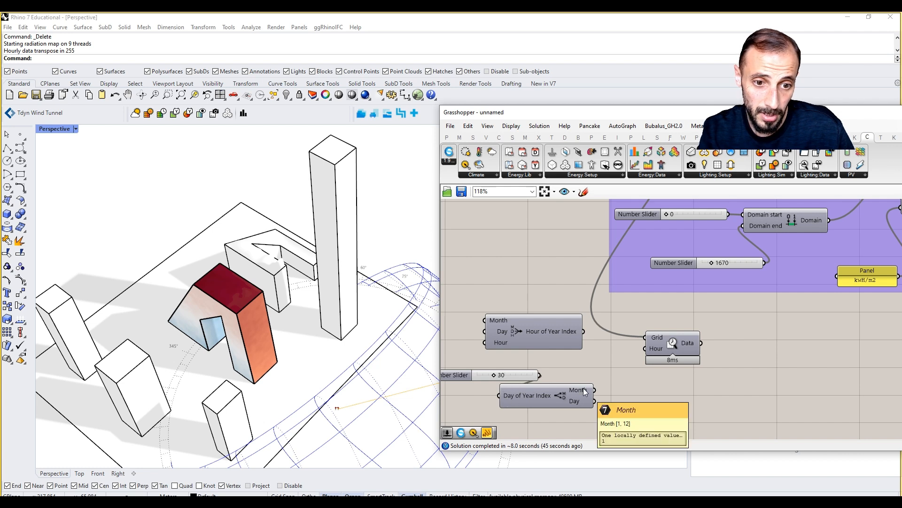
{"action": "mouse_move", "coordinate": [581, 401]}
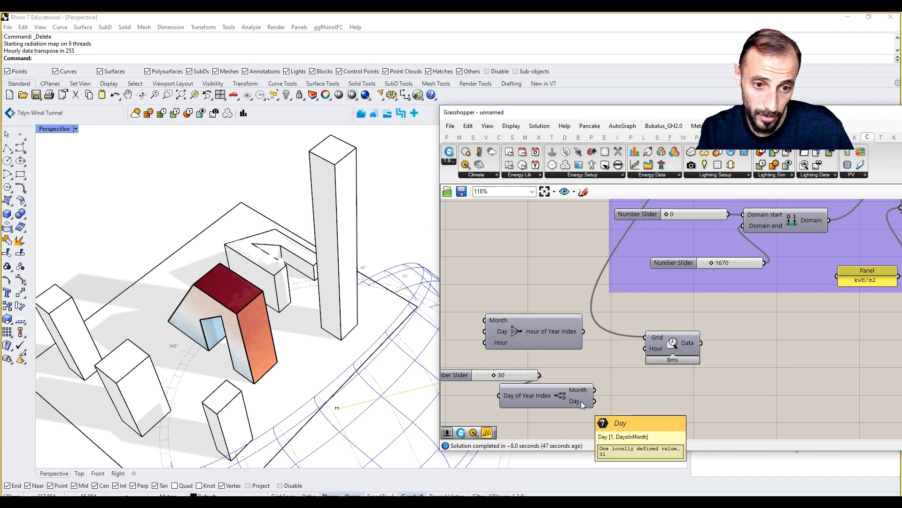
{"action": "left_click_drag", "start_coordinate": [587, 367], "coordinate": [499, 416]}
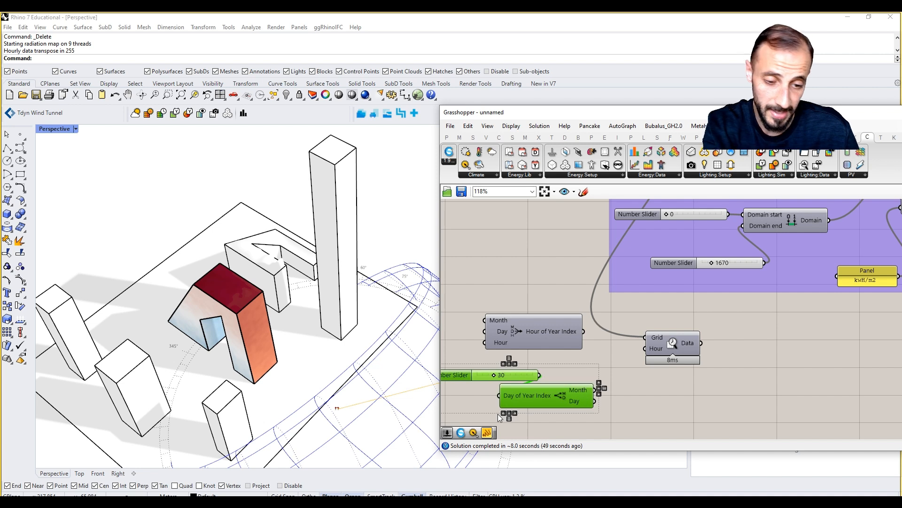
{"action": "key", "text": "Delete"}
Reposition the Hour Of Year component and place copies of the sun position component's month, day and hour sliders beside it.
{"action": "left_click_drag", "start_coordinate": [524, 343], "coordinate": [531, 364]}
{"action": "right_click_drag", "start_coordinate": [494, 348], "coordinate": [527, 344]}
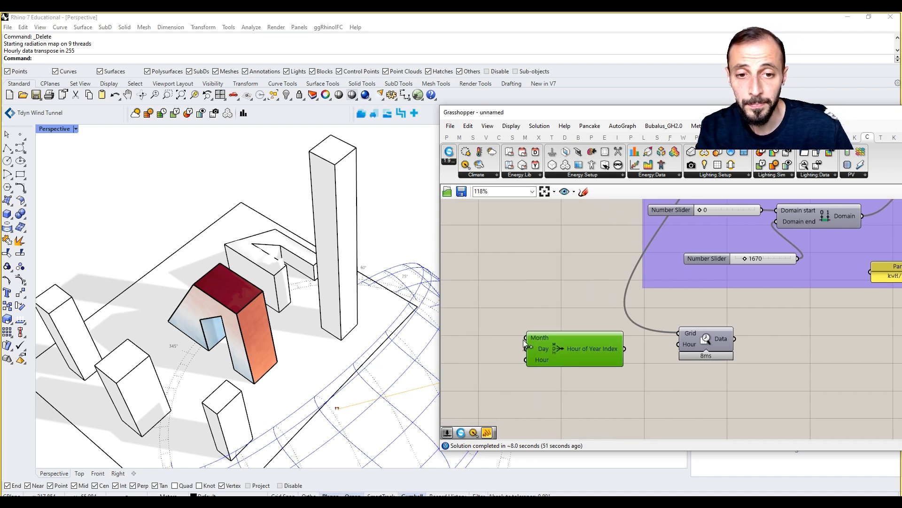
{"action": "double_click", "coordinate": [488, 318]}
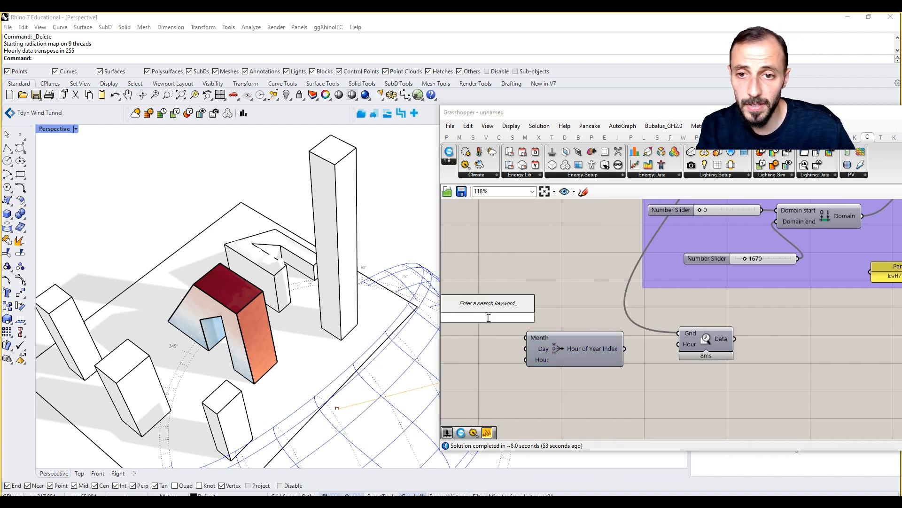
{"action": "right_click_drag", "start_coordinate": [518, 301], "coordinate": [567, 300]}
{"action": "right_click_drag", "start_coordinate": [399, 314], "coordinate": [358, 301], "text": "shift"}
{"action": "right_click_drag", "start_coordinate": [611, 328], "coordinate": [628, 327]}
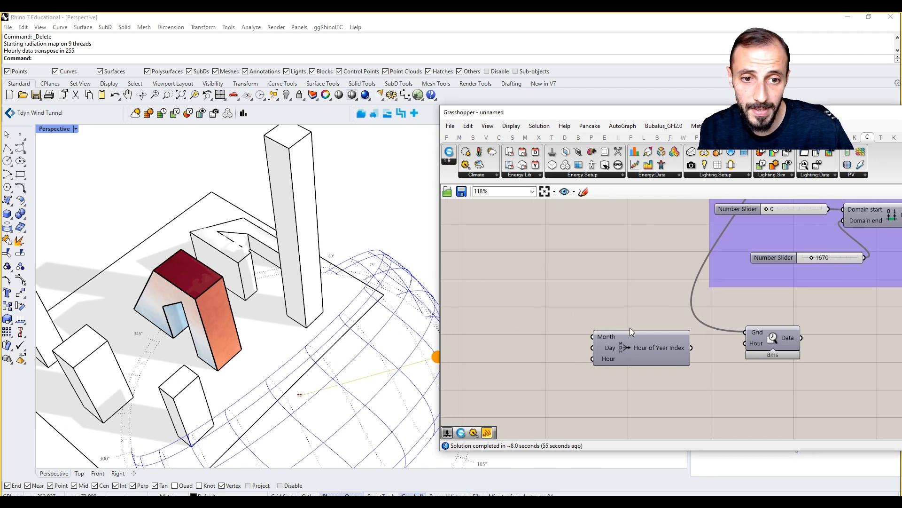
{"action": "scroll", "coordinate": [628, 326], "scroll_direction": "down", "scroll_amount": 6}
{"action": "scroll", "coordinate": [498, 242], "scroll_direction": "up", "scroll_amount": 4}
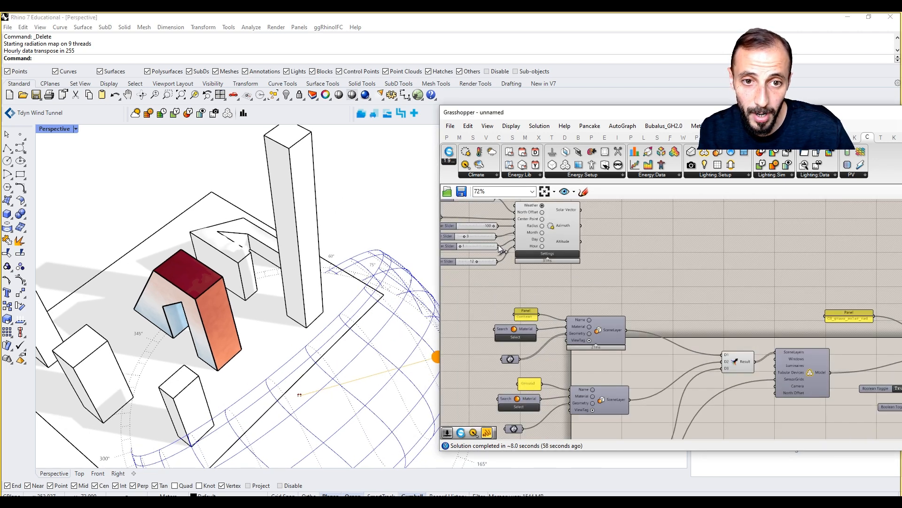
{"action": "scroll", "coordinate": [499, 244], "scroll_direction": "up", "scroll_amount": 3}
{"action": "left_click_drag", "start_coordinate": [499, 289], "coordinate": [676, 297]}
{"action": "scroll", "coordinate": [541, 260], "scroll_direction": "down", "scroll_amount": 5}
{"action": "scroll", "coordinate": [630, 294], "scroll_direction": "up", "scroll_amount": 8}
{"action": "left_click", "coordinate": [657, 312]}
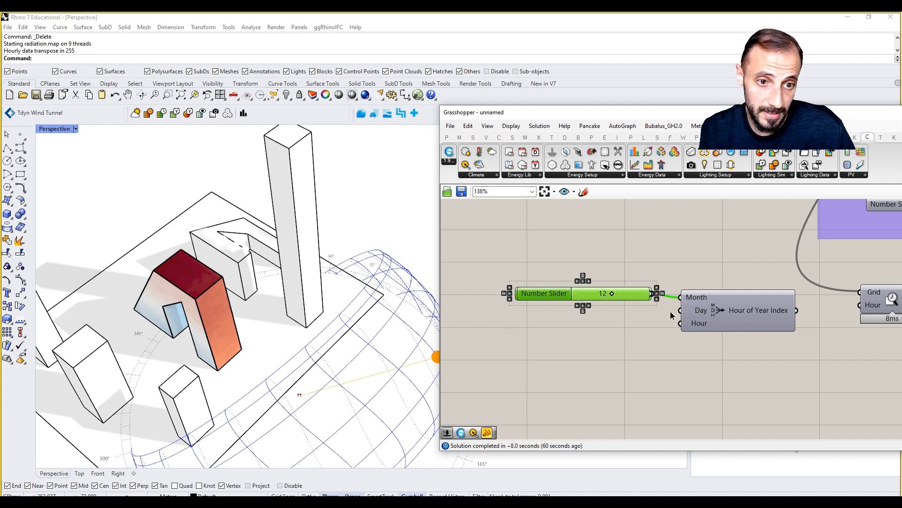
Connect the copied sliders 3, 1 and 12 to the Month, Day and Hour inputs of the Hour Of Year component.
{"action": "left_click", "coordinate": [637, 335]}
{"action": "key", "text": "ctrl+z"}
{"action": "left_click_drag", "start_coordinate": [653, 313], "coordinate": [679, 310]}
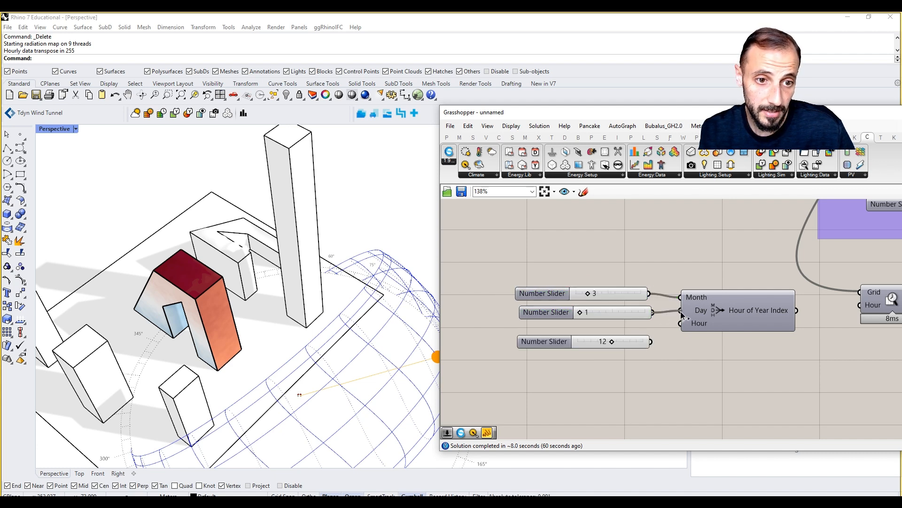
{"action": "scroll", "coordinate": [301, 325], "scroll_direction": "down", "scroll_amount": 4}
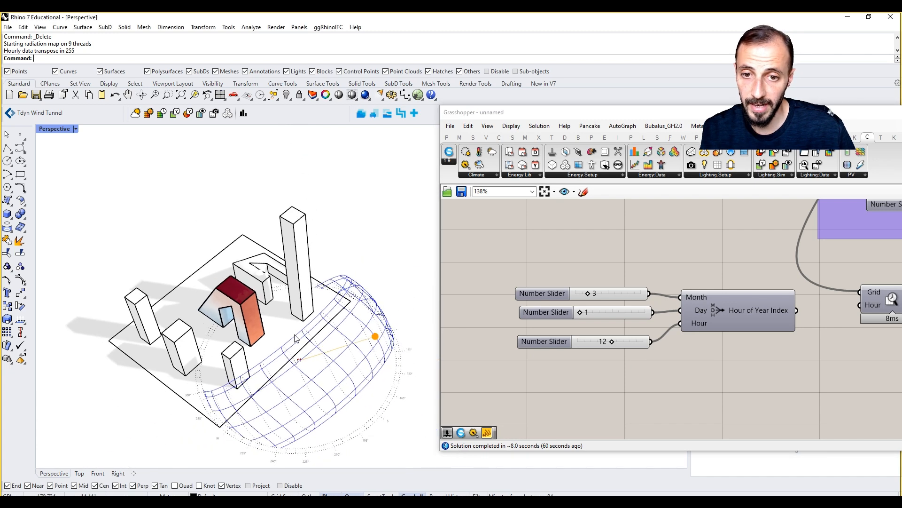
Connect the Hour of Year Index output to the Hour input of the hourly data extraction component.
{"action": "right_click_drag", "start_coordinate": [831, 327], "coordinate": [692, 331]}
{"action": "left_click_drag", "start_coordinate": [657, 316], "coordinate": [721, 311]}
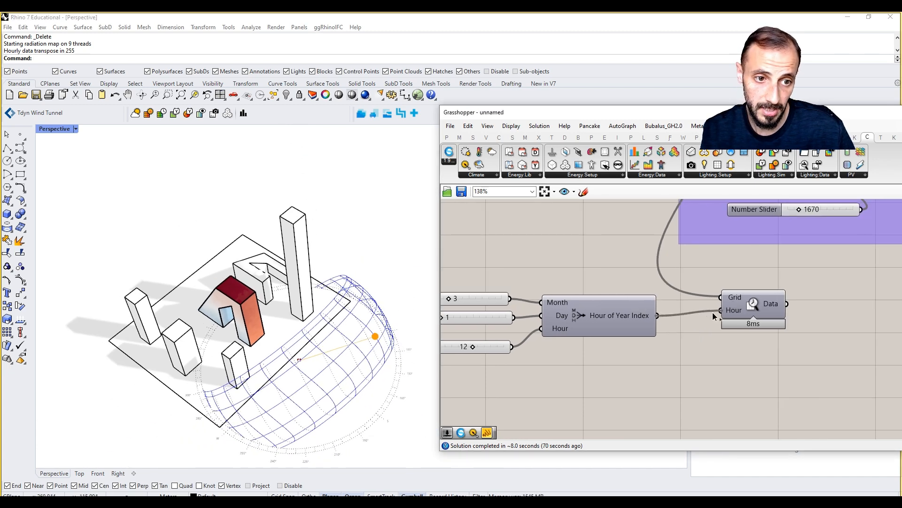
{"action": "right_click_drag", "start_coordinate": [741, 330], "coordinate": [694, 350]}
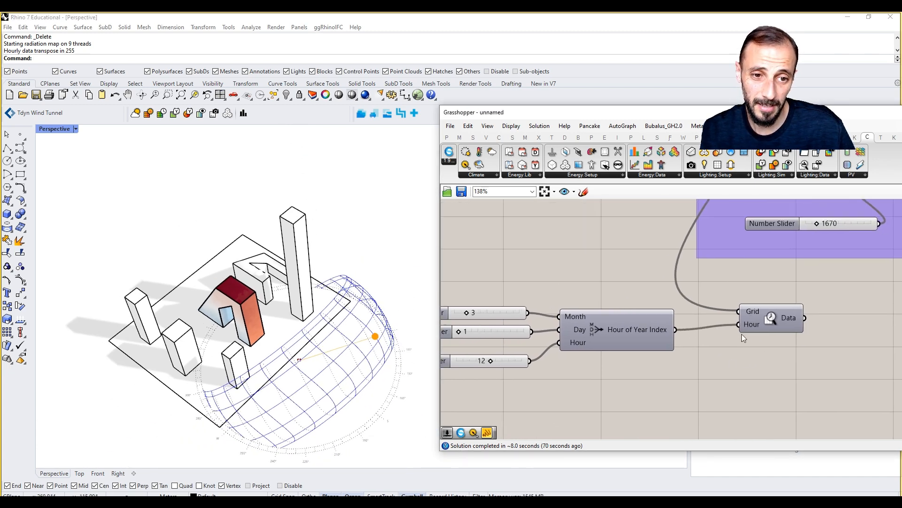
Try the optional Point input on the hourly data extraction component, and remove it again.
{"action": "scroll", "coordinate": [737, 337], "scroll_direction": "up", "scroll_amount": 8}
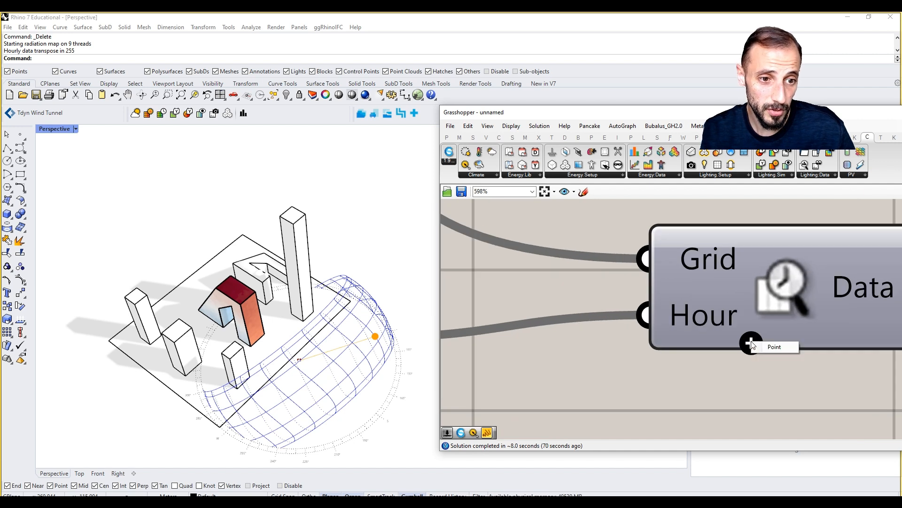
{"action": "left_click", "coordinate": [769, 347]}
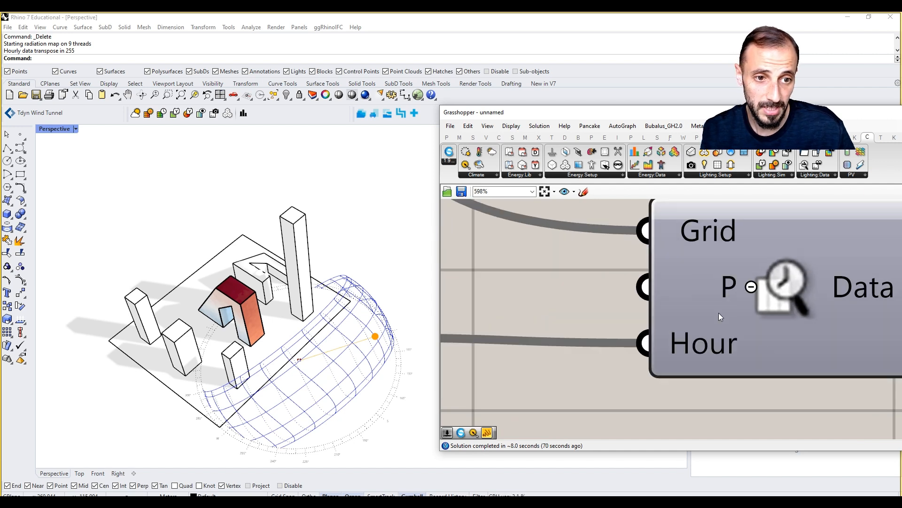
{"action": "left_click", "coordinate": [748, 290]}
{"action": "scroll", "coordinate": [744, 289], "scroll_direction": "down", "scroll_amount": 13}
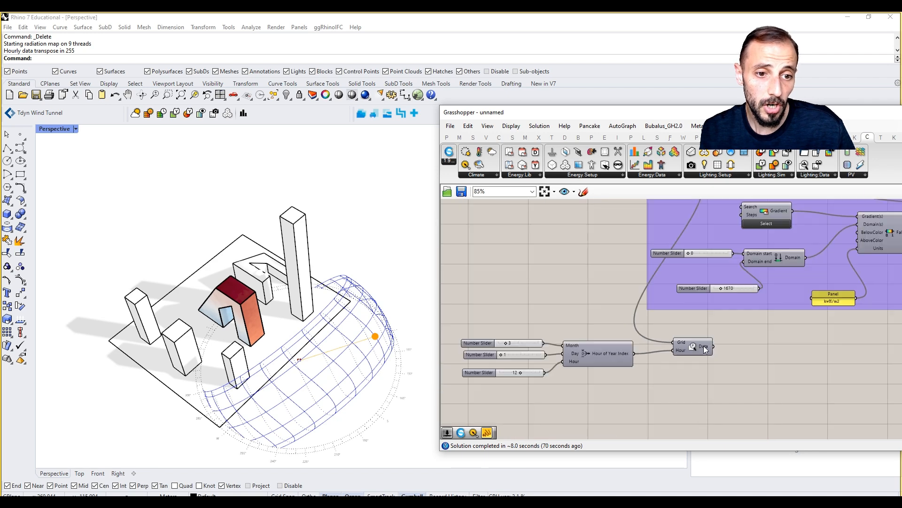
{"action": "scroll", "coordinate": [836, 267], "scroll_direction": "up", "scroll_amount": 4}
{"action": "right_click_drag", "start_coordinate": [836, 266], "coordinate": [748, 255]}
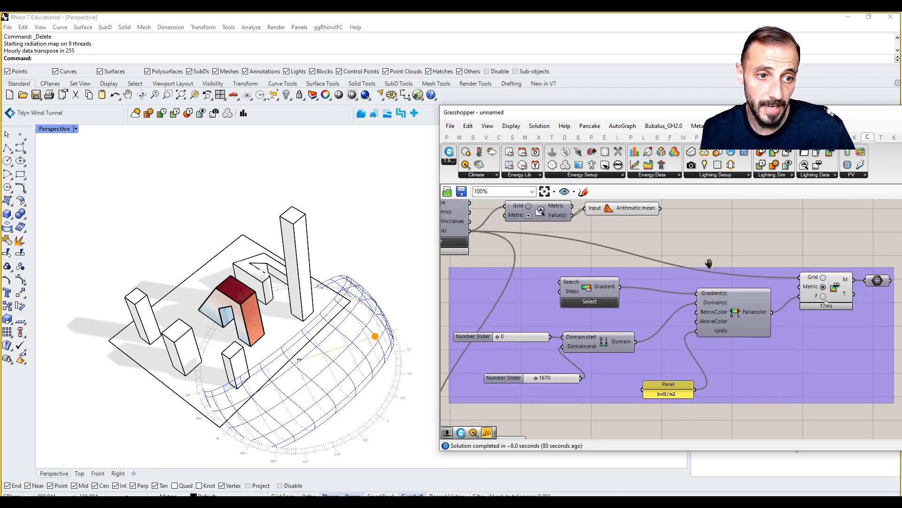
{"action": "right_click_drag", "start_coordinate": [615, 354], "coordinate": [649, 353]}
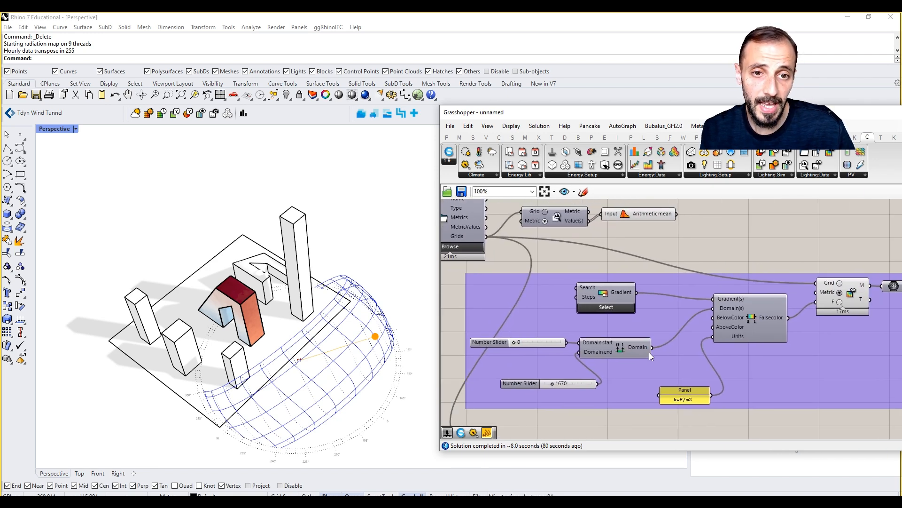
{"action": "right_click_drag", "start_coordinate": [585, 308], "coordinate": [622, 278]}
{"action": "right_click_drag", "start_coordinate": [643, 247], "coordinate": [676, 225]}
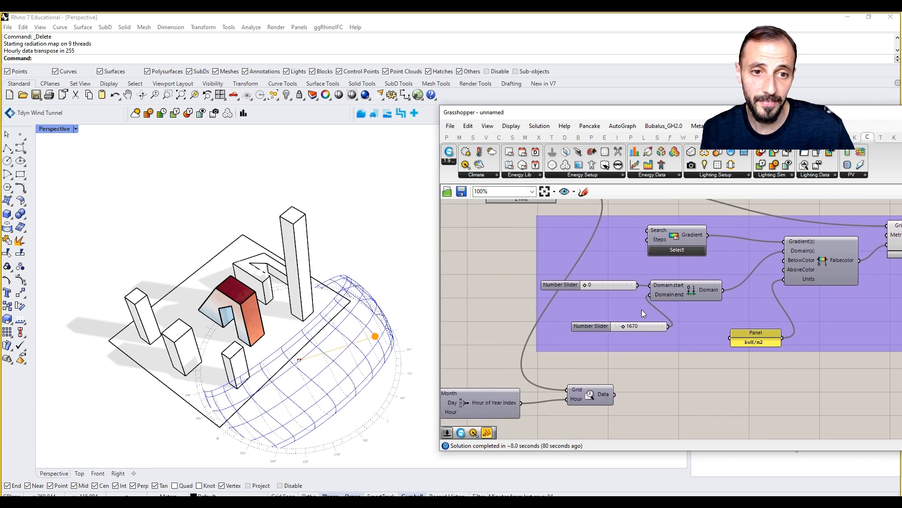
{"action": "right_click_drag", "start_coordinate": [629, 325], "coordinate": [612, 336]}
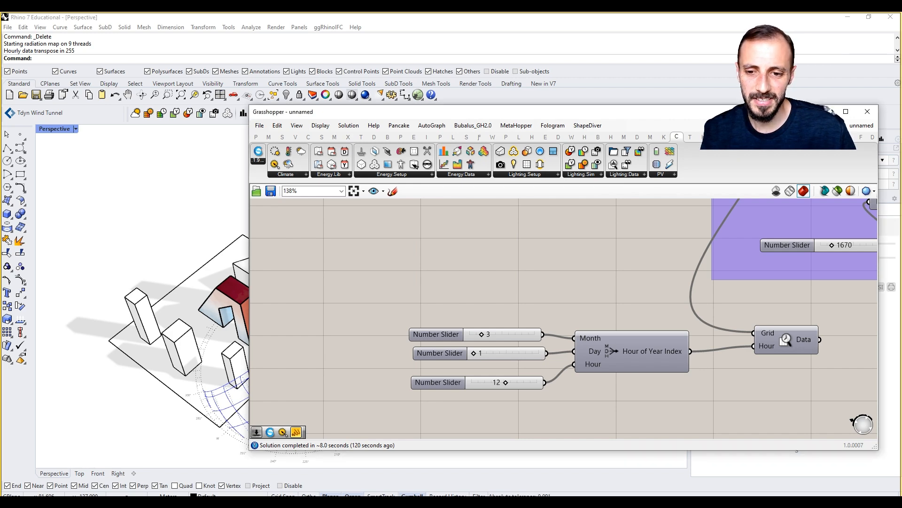
Add the optional Sensor Values input to the grid viewer component that receives the falsecolor settings.
{"action": "scroll", "coordinate": [757, 348], "scroll_direction": "down", "scroll_amount": 3}
{"action": "right_click_drag", "start_coordinate": [757, 349], "coordinate": [529, 351]}
{"action": "scroll", "coordinate": [766, 243], "scroll_direction": "up", "scroll_amount": 7}
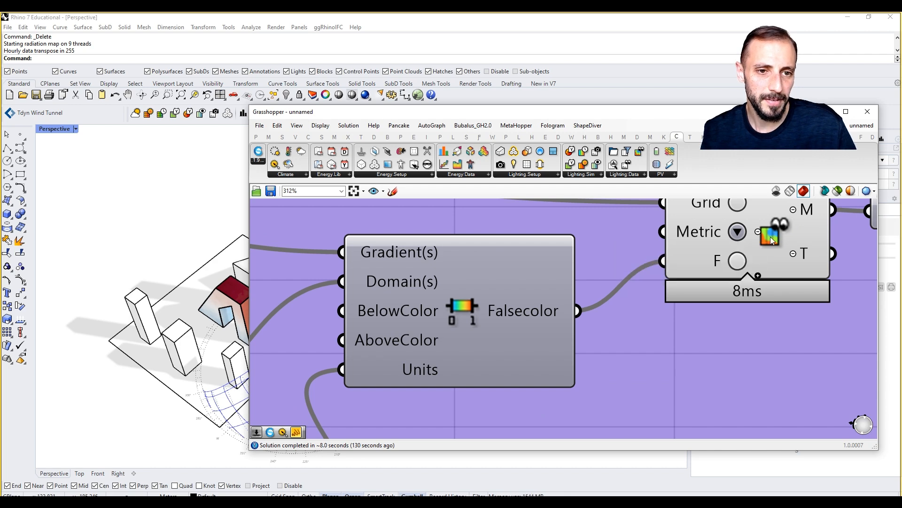
{"action": "scroll", "coordinate": [741, 270], "scroll_direction": "up", "scroll_amount": 4}
{"action": "right_click", "coordinate": [776, 284]}
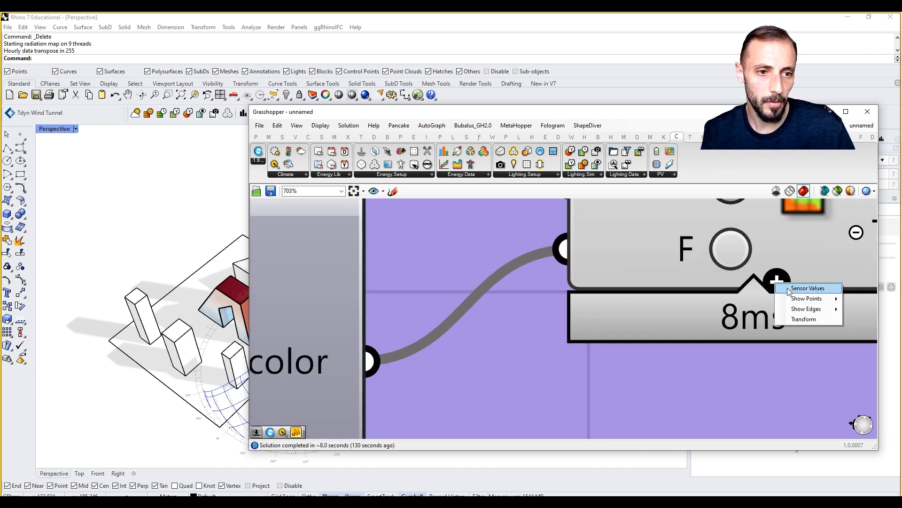
{"action": "scroll", "coordinate": [788, 288], "scroll_direction": "down", "scroll_amount": 8}
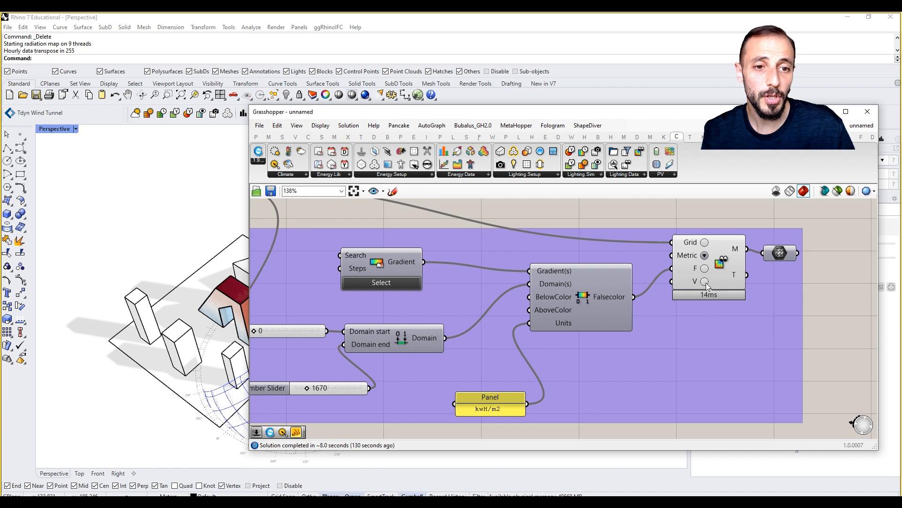
{"action": "right_click_drag", "start_coordinate": [698, 288], "coordinate": [723, 277]}
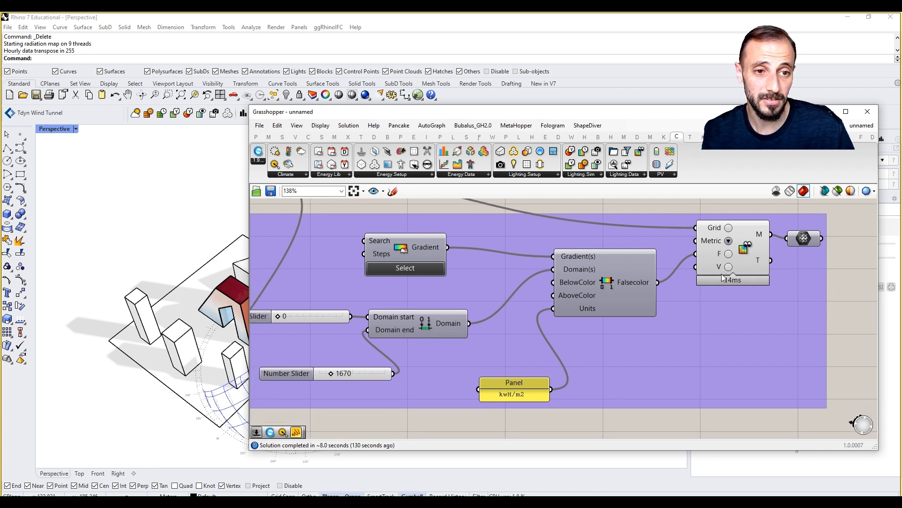
Connect the hourly data extraction component's Data output to the grid viewer's V input.
{"action": "scroll", "coordinate": [721, 274], "scroll_direction": "down", "scroll_amount": 3}
{"action": "left_click_drag", "start_coordinate": [616, 111], "coordinate": [711, 109]}
{"action": "left_click_drag", "start_coordinate": [596, 367], "coordinate": [801, 266]}
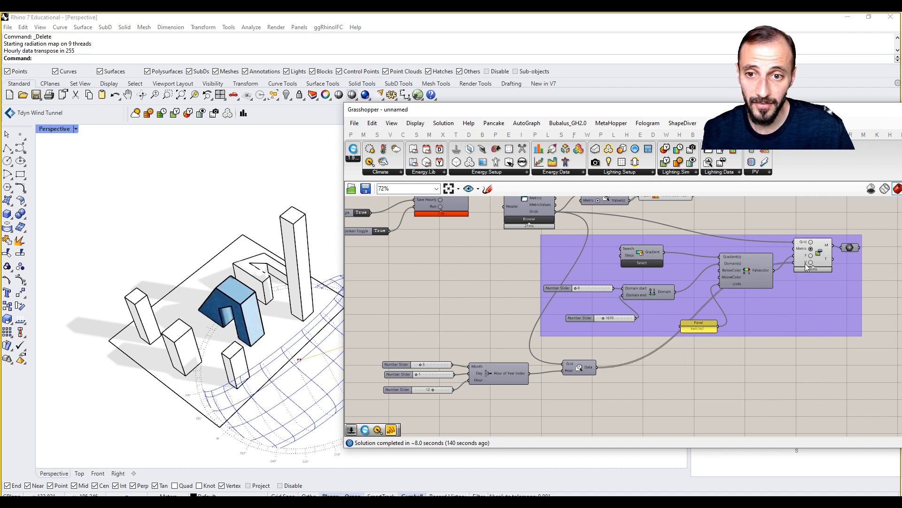
Set the Domain end slider of the falsecolor range to 1000.
{"action": "scroll", "coordinate": [232, 311], "scroll_direction": "up", "scroll_amount": 2}
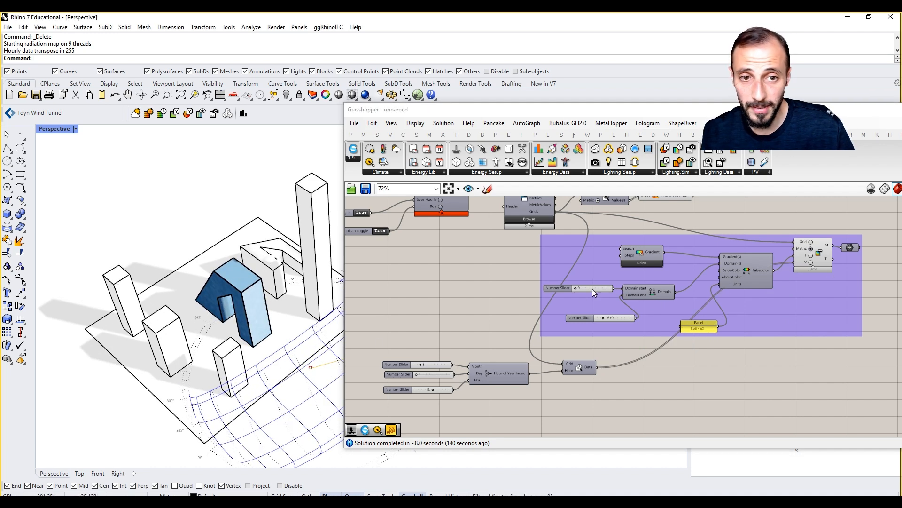
{"action": "scroll", "coordinate": [579, 294], "scroll_direction": "up", "scroll_amount": 3}
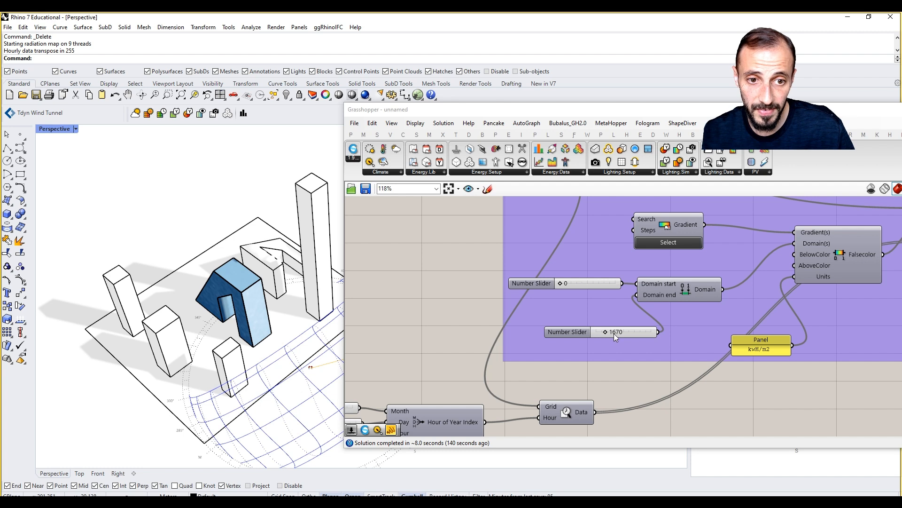
{"action": "left_click", "coordinate": [614, 333]}
{"action": "double_click", "coordinate": [614, 334]}
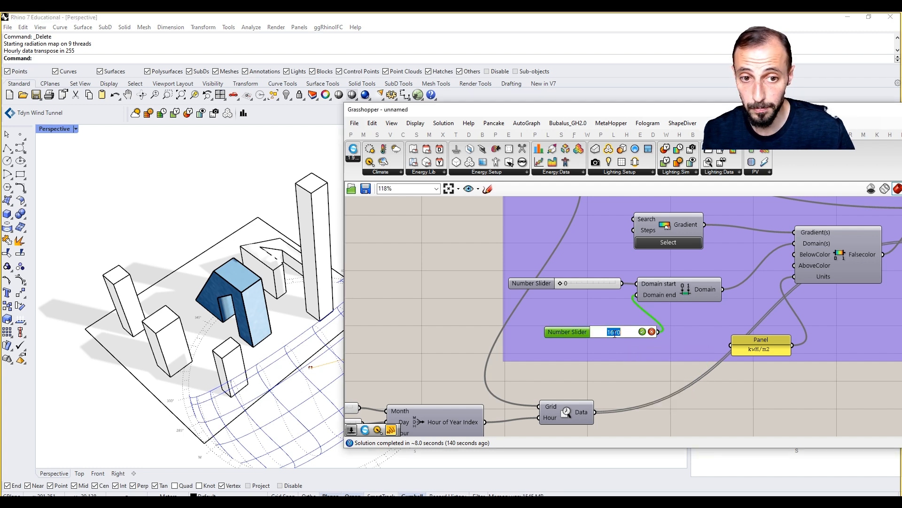
{"action": "type", "text": "1000"}
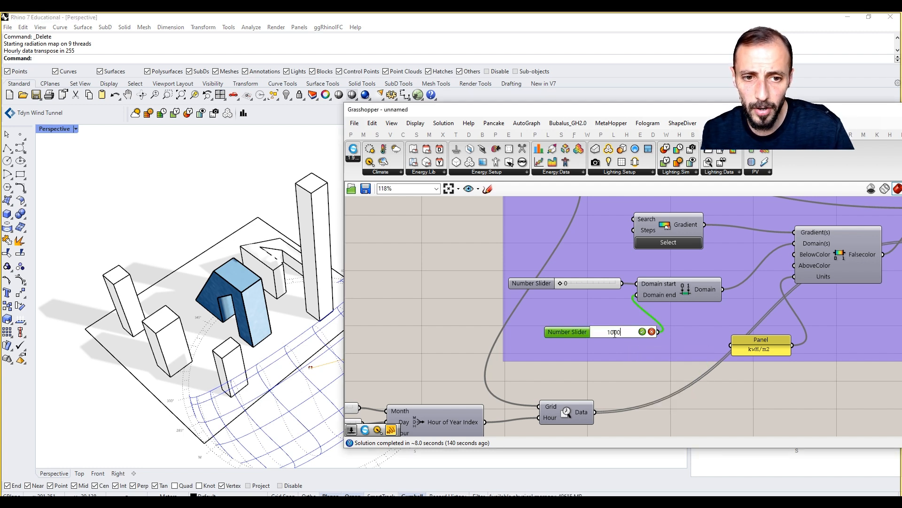
{"action": "key", "text": "Return"}
{"action": "right_click_drag", "start_coordinate": [628, 364], "coordinate": [602, 367]}
{"action": "right_click_drag", "start_coordinate": [586, 337], "coordinate": [618, 333]}
{"action": "scroll", "coordinate": [537, 337], "scroll_direction": "down", "scroll_amount": 3}
{"action": "left_click", "coordinate": [744, 269]}
{"action": "left_click", "coordinate": [746, 223]}
Examine the hourly radiation colours on the building's roof and facades from several angles, relative to the sun position and shadows.
{"action": "right_click_drag", "start_coordinate": [221, 294], "coordinate": [193, 289]}
{"action": "scroll", "coordinate": [268, 264], "scroll_direction": "up", "scroll_amount": 6}
{"action": "right_click_drag", "start_coordinate": [269, 257], "coordinate": [187, 291]}
{"action": "right_click_drag", "start_coordinate": [223, 260], "coordinate": [205, 252]}
{"action": "scroll", "coordinate": [217, 244], "scroll_direction": "down", "scroll_amount": 6}
{"action": "scroll", "coordinate": [219, 248], "scroll_direction": "up", "scroll_amount": 3}
{"action": "right_click_drag", "start_coordinate": [261, 238], "coordinate": [269, 244]}
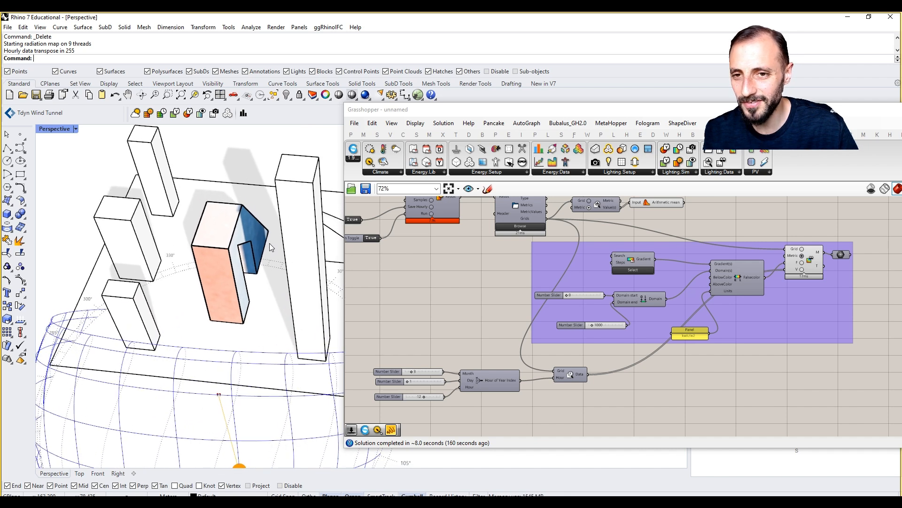
{"action": "scroll", "coordinate": [262, 287], "scroll_direction": "down", "scroll_amount": 4}
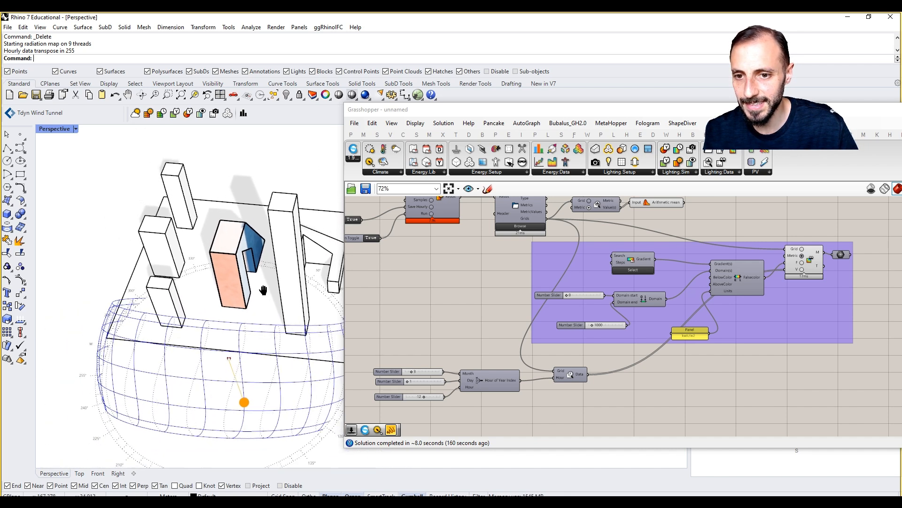
{"action": "left_click_drag", "start_coordinate": [371, 110], "coordinate": [504, 129]}
{"action": "right_click_drag", "start_coordinate": [254, 261], "coordinate": [285, 295]}
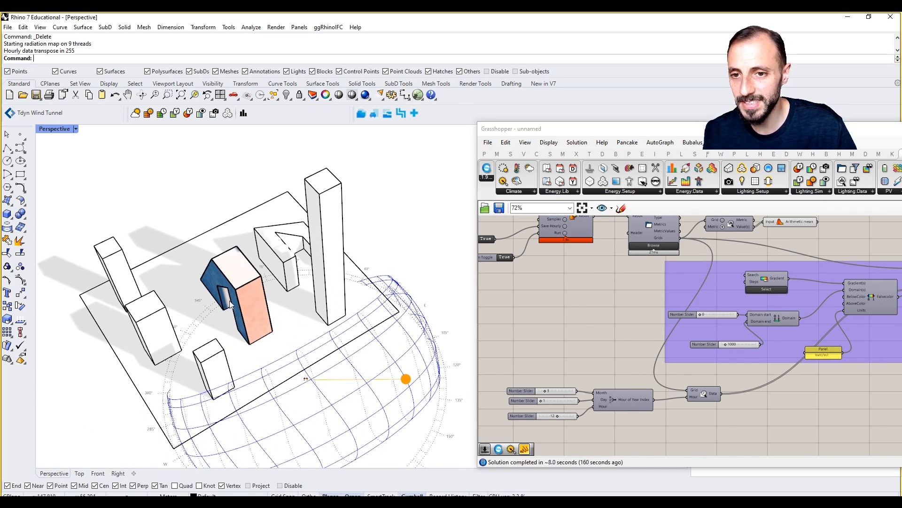
{"action": "scroll", "coordinate": [252, 280], "scroll_direction": "up", "scroll_amount": 9}
{"action": "right_click_drag", "start_coordinate": [252, 280], "coordinate": [282, 270]}
{"action": "scroll", "coordinate": [188, 268], "scroll_direction": "down", "scroll_amount": 8}
Set the Month slider of the Hour Of Year component to 6 and update the radiation colours.
{"action": "right_click_drag", "start_coordinate": [631, 386], "coordinate": [658, 357]}
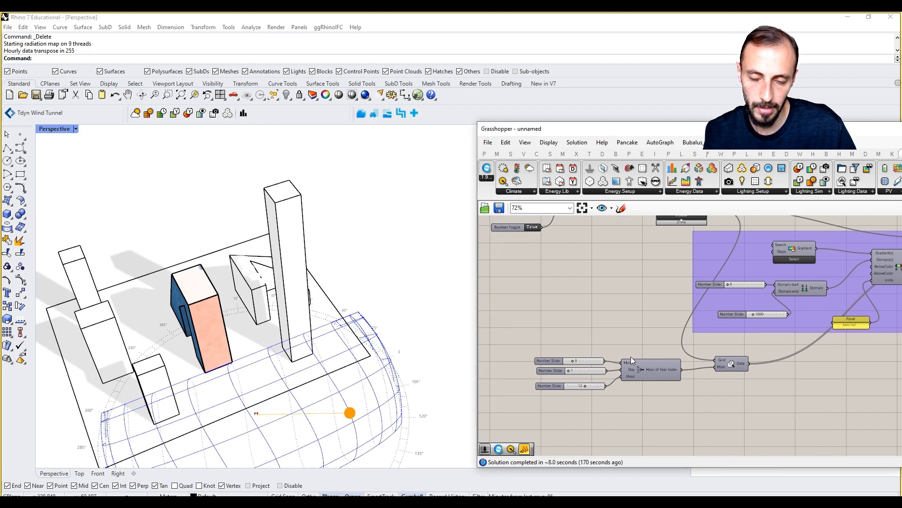
{"action": "right_click_drag", "start_coordinate": [284, 350], "coordinate": [328, 361]}
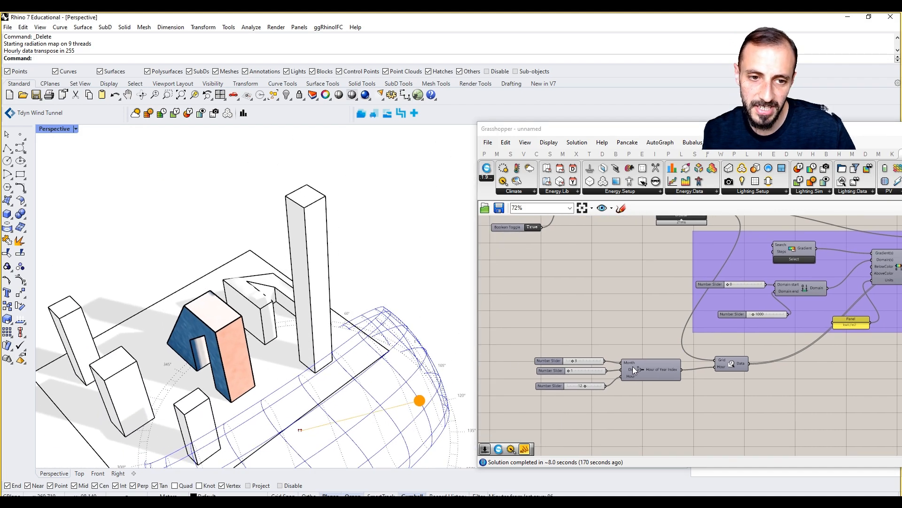
{"action": "scroll", "coordinate": [587, 361], "scroll_direction": "up", "scroll_amount": 3}
{"action": "double_click", "coordinate": [586, 361]}
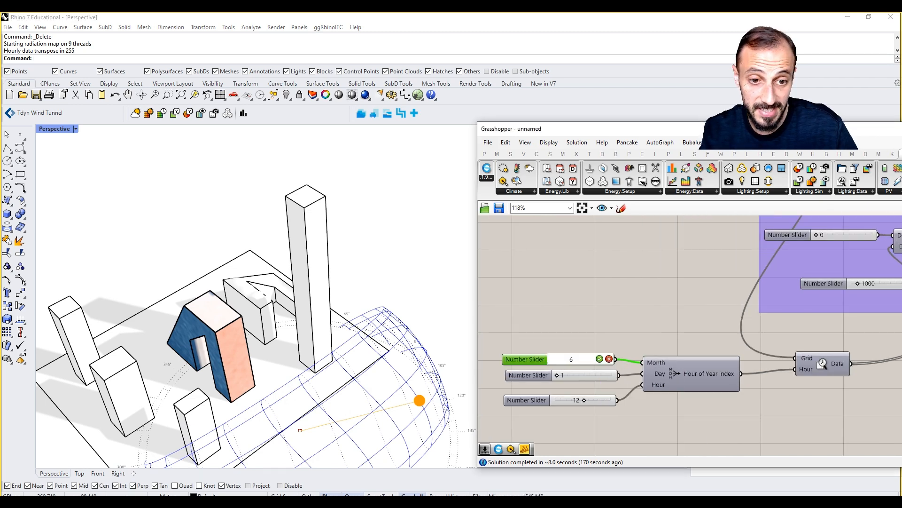
{"action": "scroll", "coordinate": [611, 319], "scroll_direction": "down", "scroll_amount": 5}
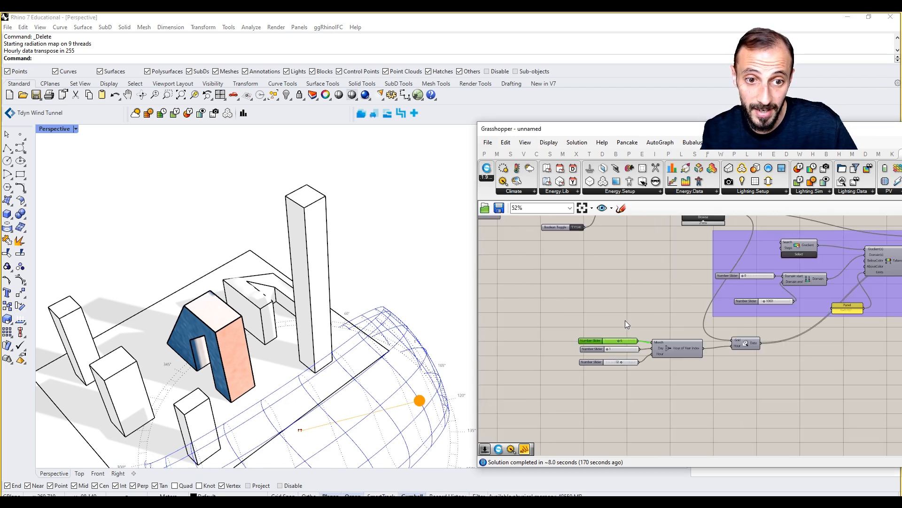
{"action": "left_click", "coordinate": [826, 266]}
{"action": "left_click", "coordinate": [826, 357]}
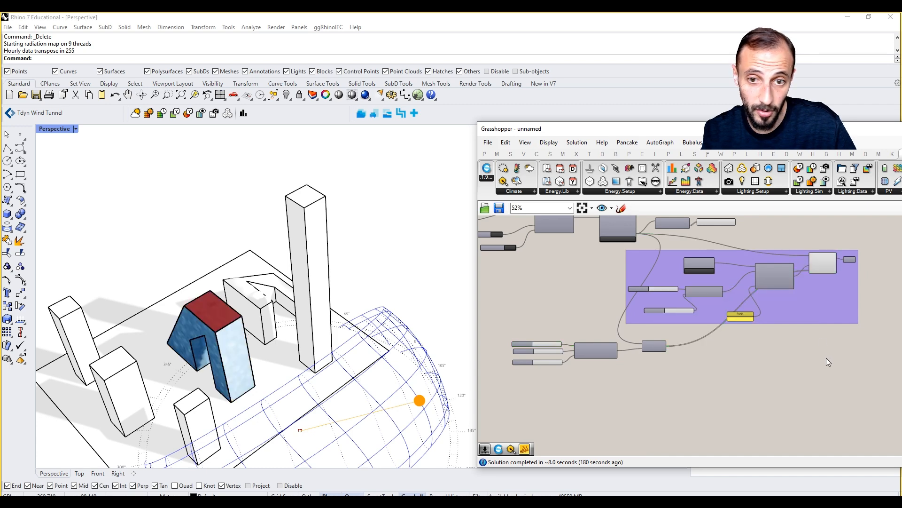
Set the sun position component's Month slider to 6 and check the sun and shadows against the radiation colours.
{"action": "scroll", "coordinate": [743, 308], "scroll_direction": "down", "scroll_amount": 2}
{"action": "scroll", "coordinate": [629, 256], "scroll_direction": "up", "scroll_amount": 5}
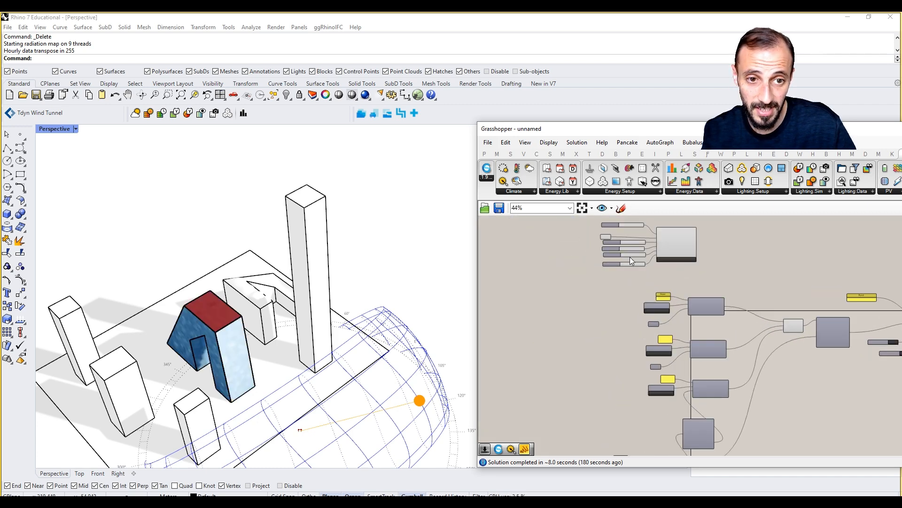
{"action": "left_click_drag", "start_coordinate": [624, 238], "coordinate": [639, 240]}
{"action": "right_click_drag", "start_coordinate": [329, 300], "coordinate": [223, 324]}
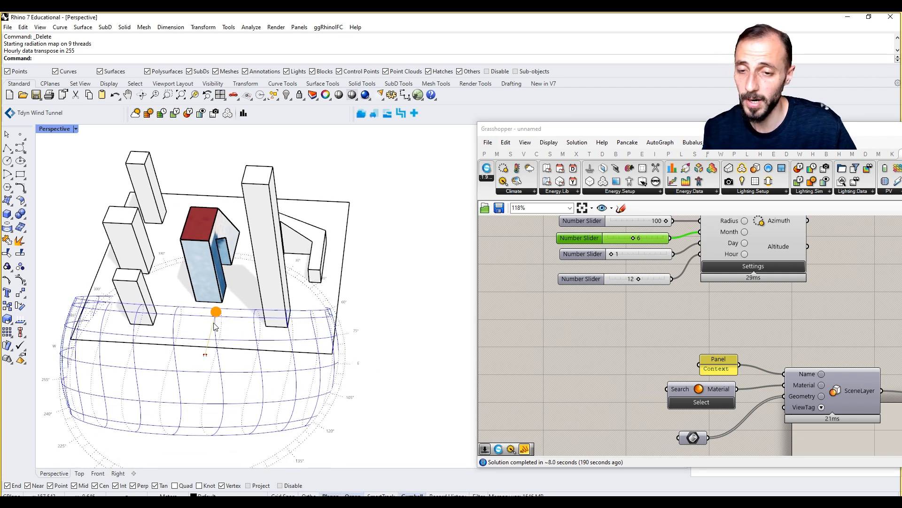
{"action": "right_click_drag", "start_coordinate": [254, 305], "coordinate": [296, 319]}
{"action": "right_click_drag", "start_coordinate": [695, 336], "coordinate": [659, 328]}
{"action": "scroll", "coordinate": [658, 326], "scroll_direction": "down", "scroll_amount": 5}
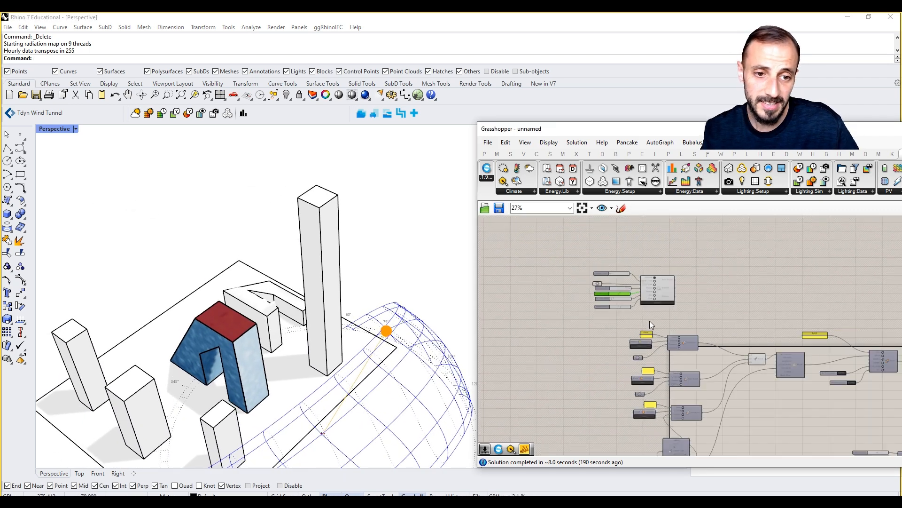
{"action": "right_click_drag", "start_coordinate": [462, 412], "coordinate": [397, 333]}
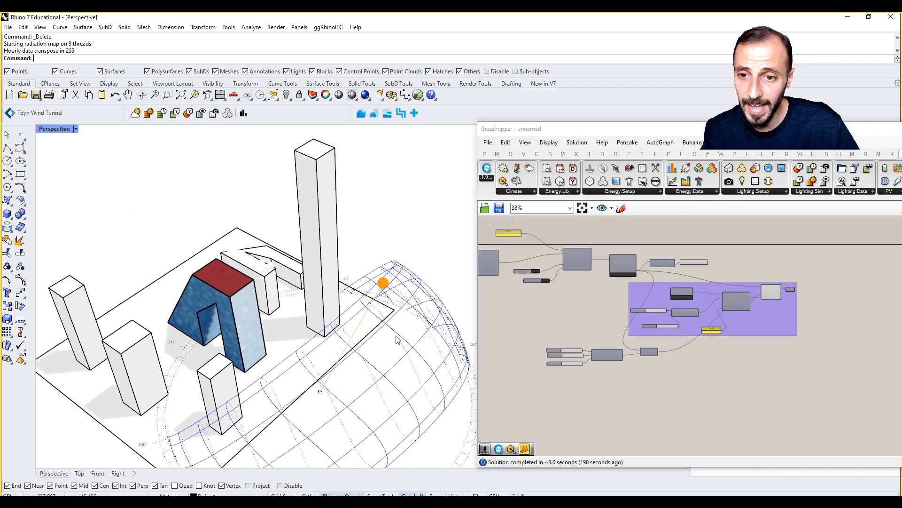